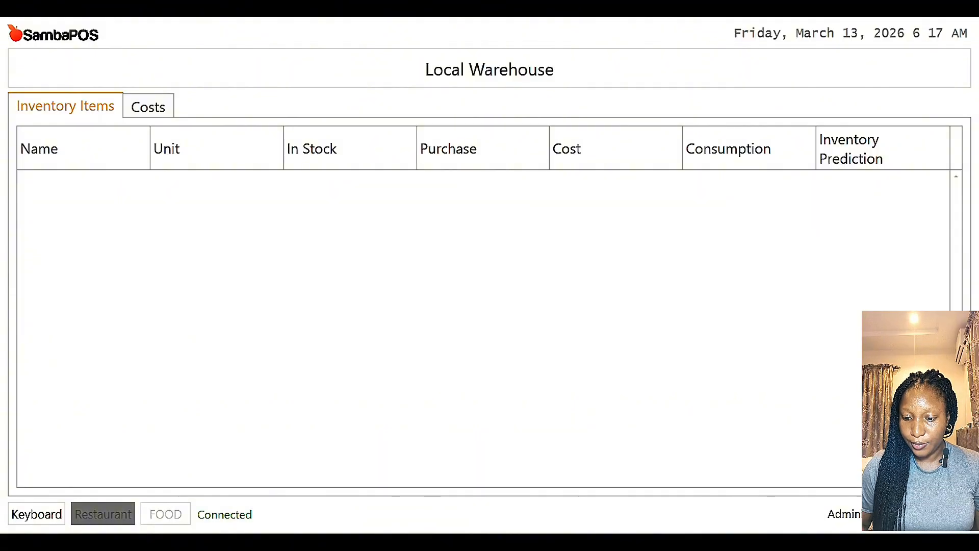
# - Leave the warehouse view and start a new inventory item from the inventory management section
pyautogui.click(935, 514)
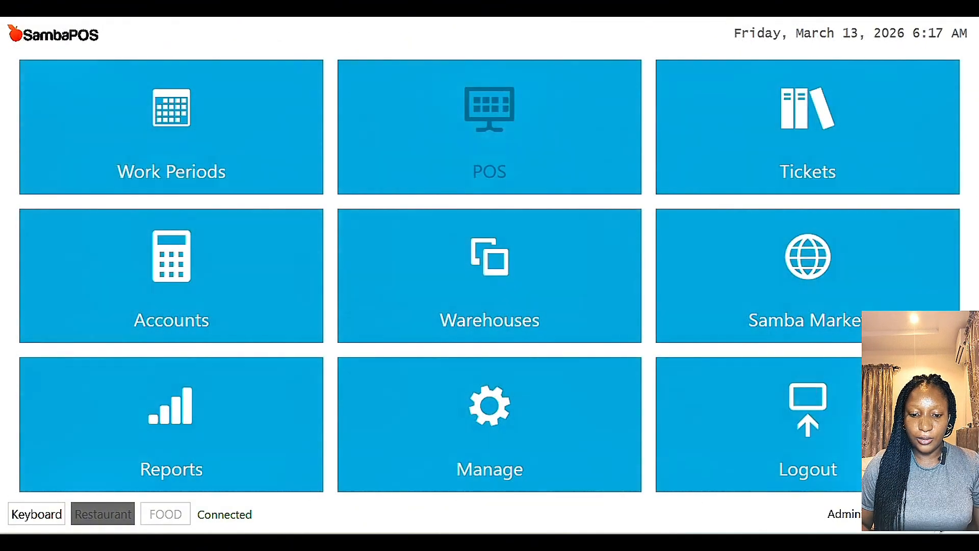
pyautogui.click(508, 399)
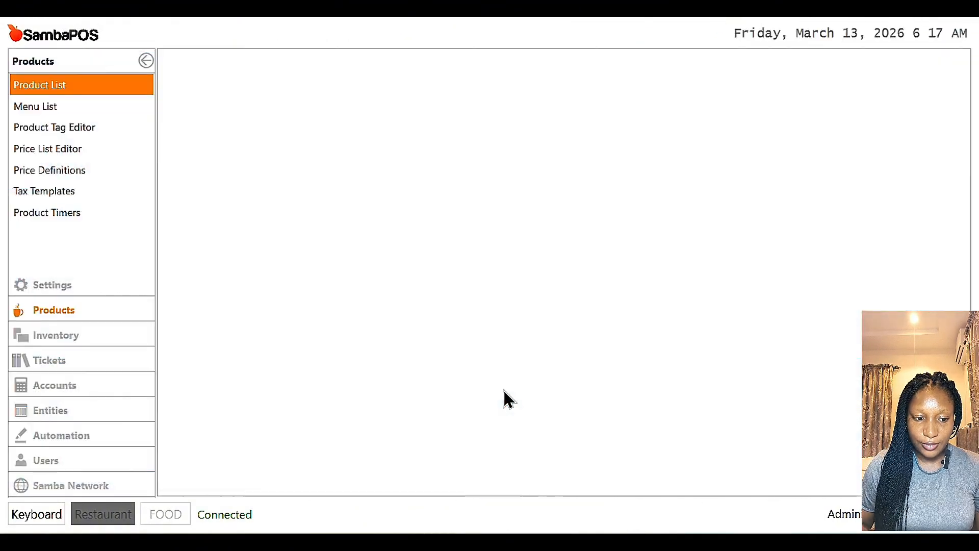
pyautogui.click(59, 338)
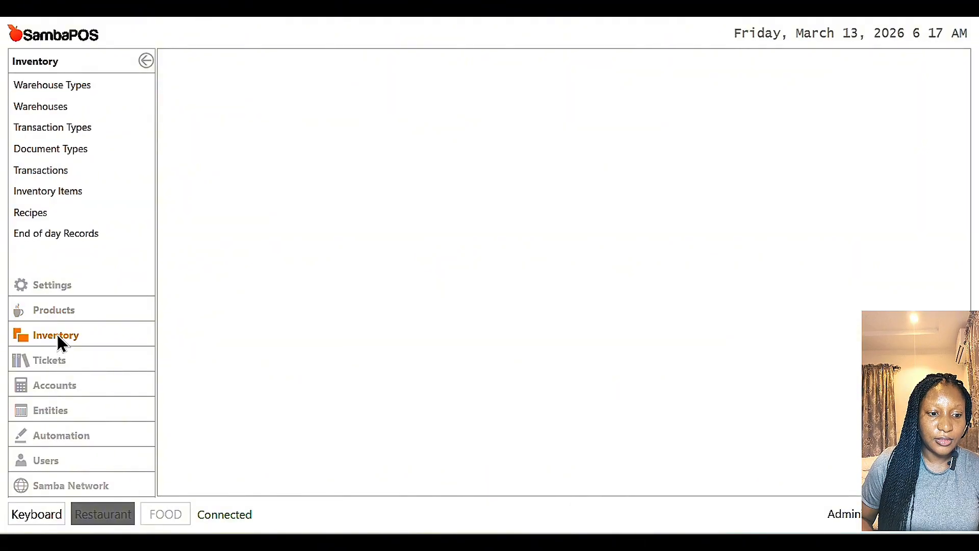
pyautogui.click(60, 196)
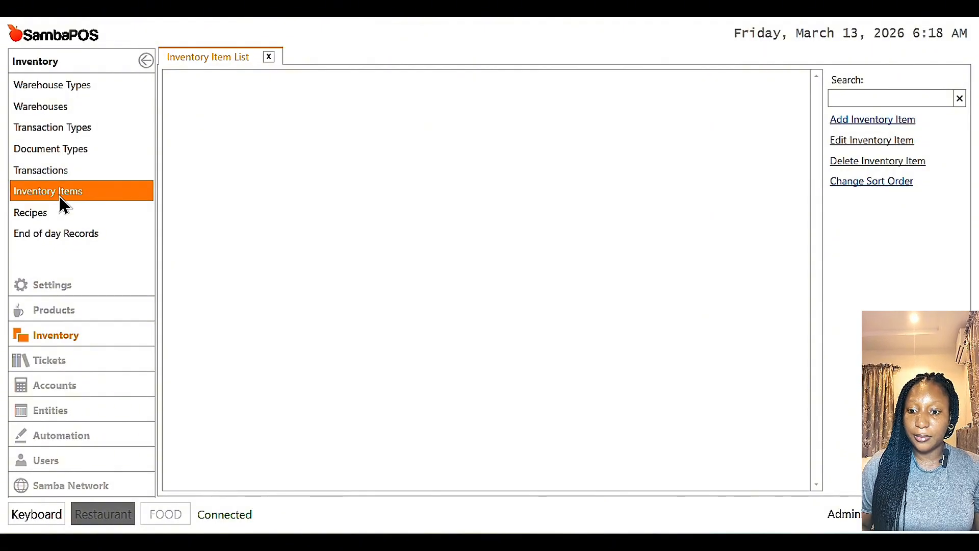
pyautogui.click(876, 122)
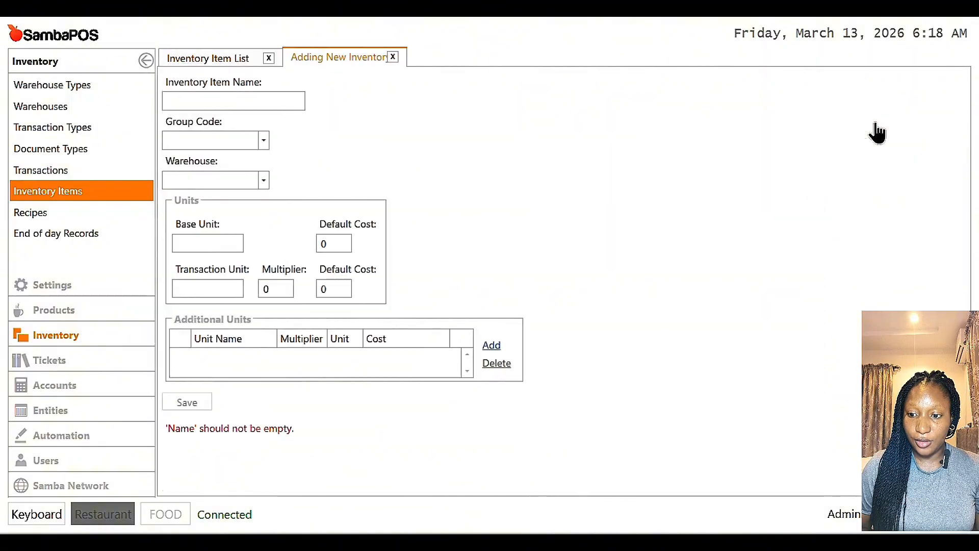
# - Name the new inventory item Coke, with group code DRINKS and Local Warehouse as its warehouse
pyautogui.click(256, 98)
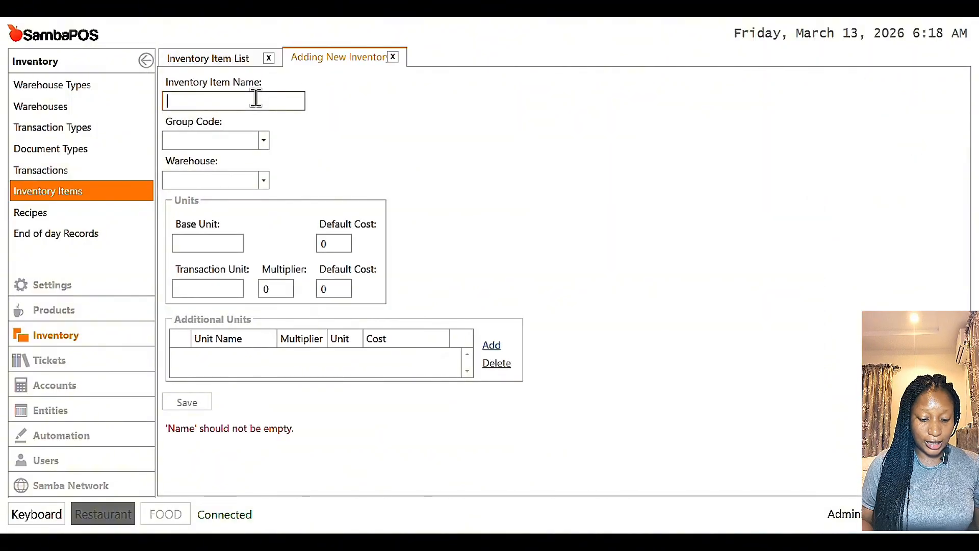
pyautogui.write('Coke')
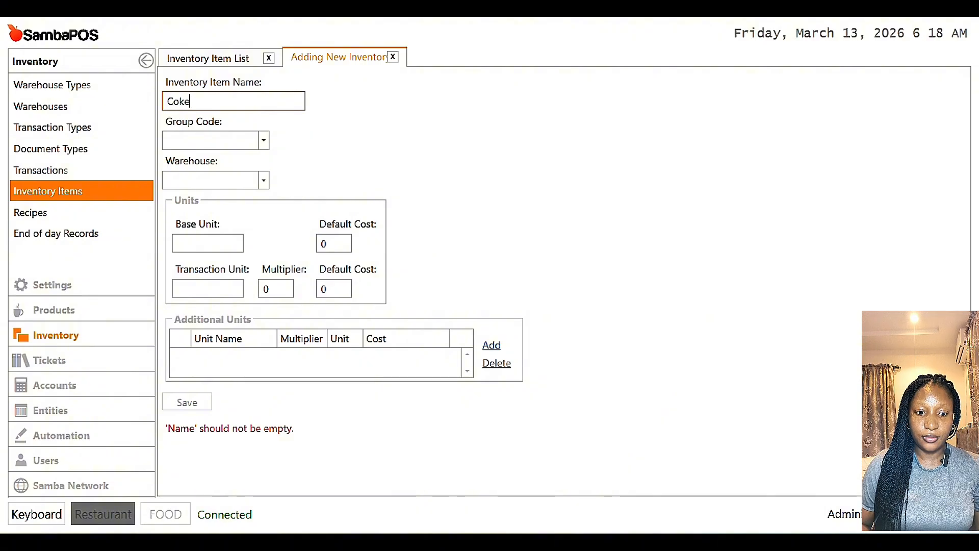
pyautogui.click(262, 144)
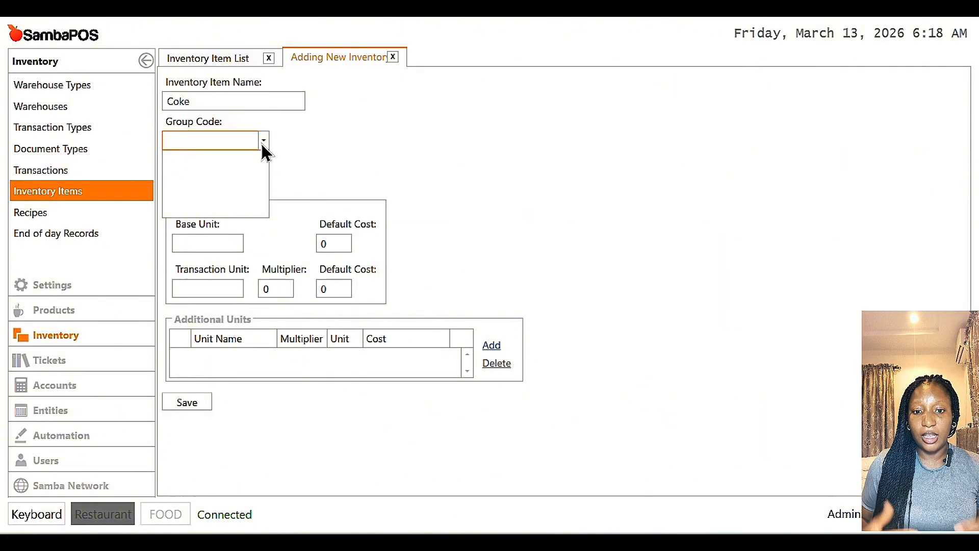
pyautogui.write('D')
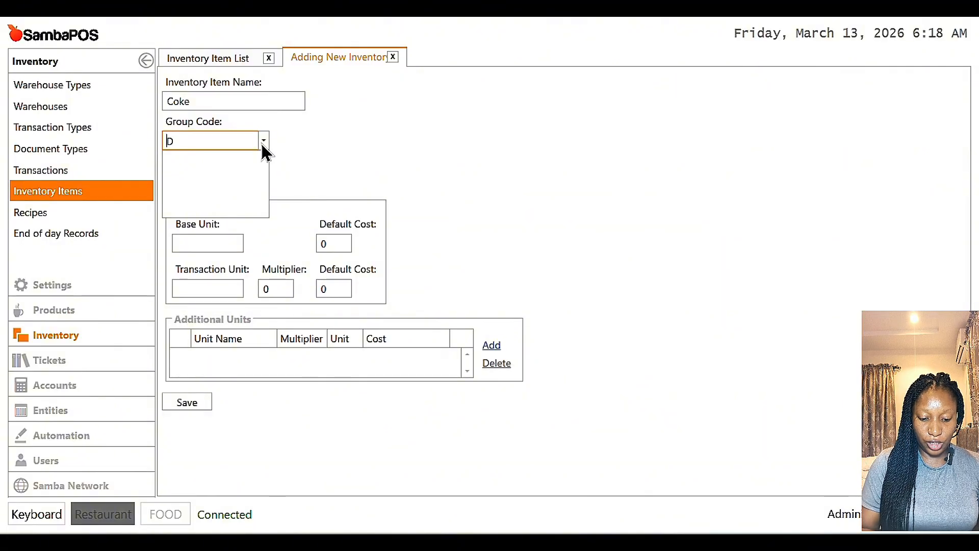
pyautogui.write('RINKS')
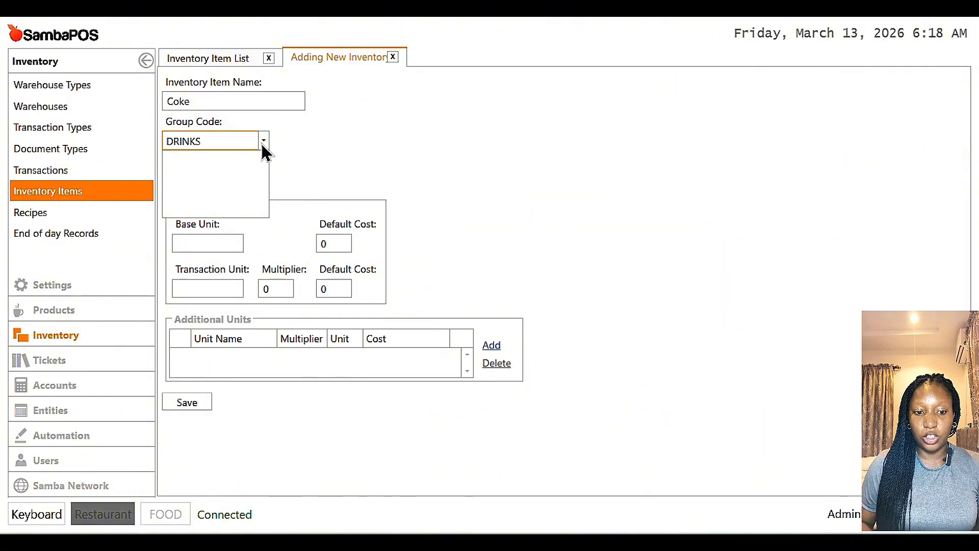
pyautogui.click(312, 162)
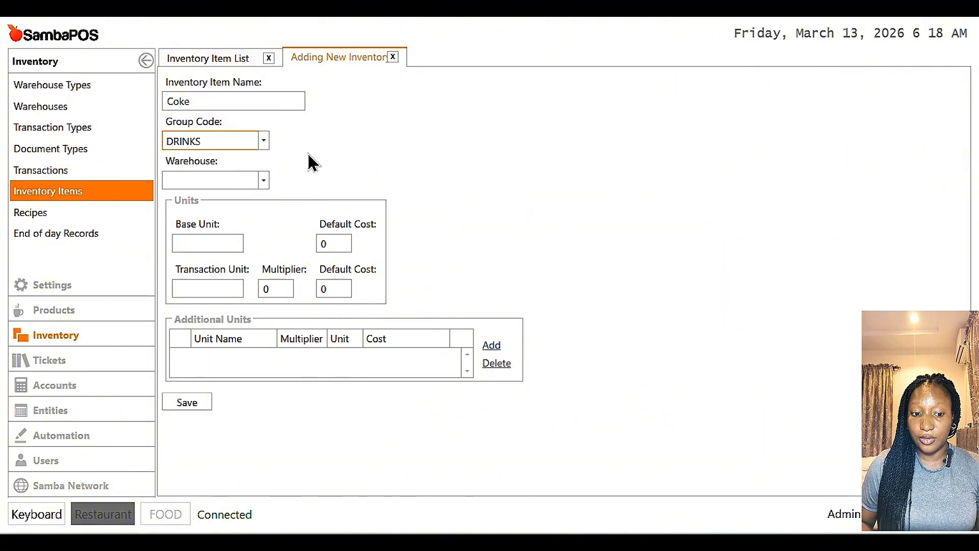
pyautogui.click(258, 184)
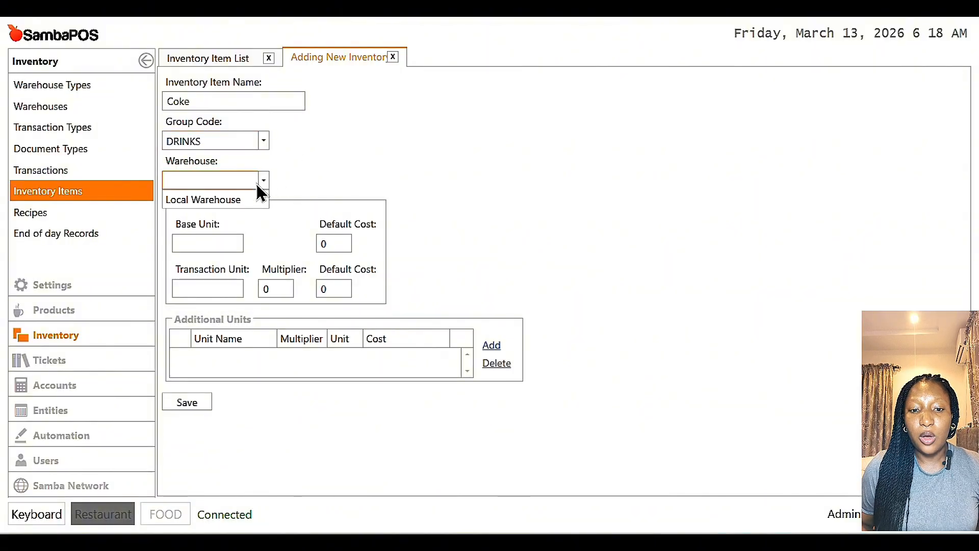
pyautogui.click(235, 202)
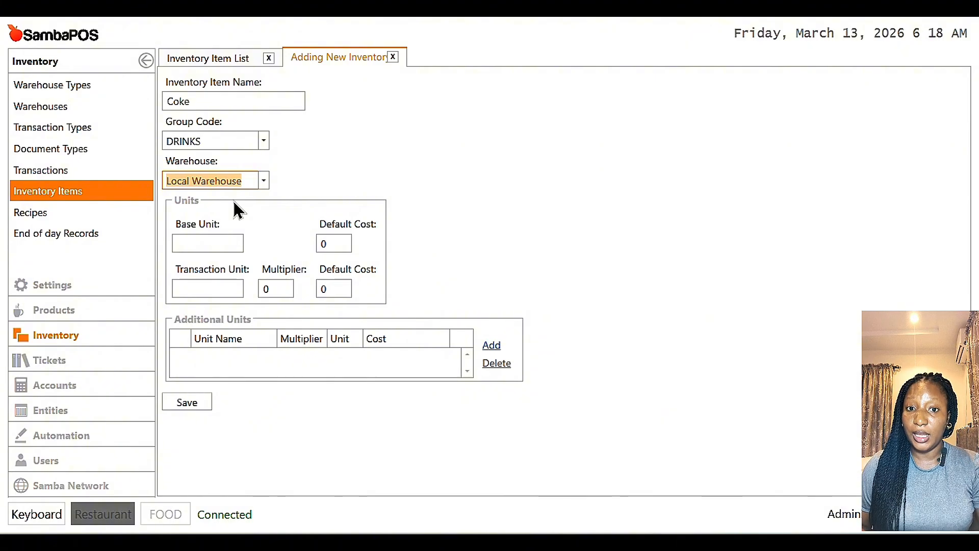
# - Set the base unit of the Coke item to Bottles
pyautogui.click(221, 245)
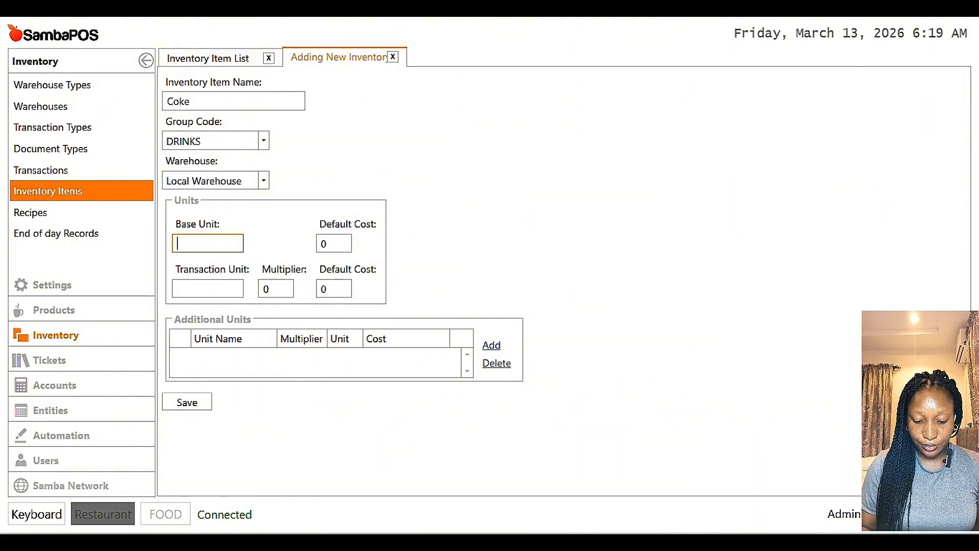
pyautogui.write('bOTTLES')
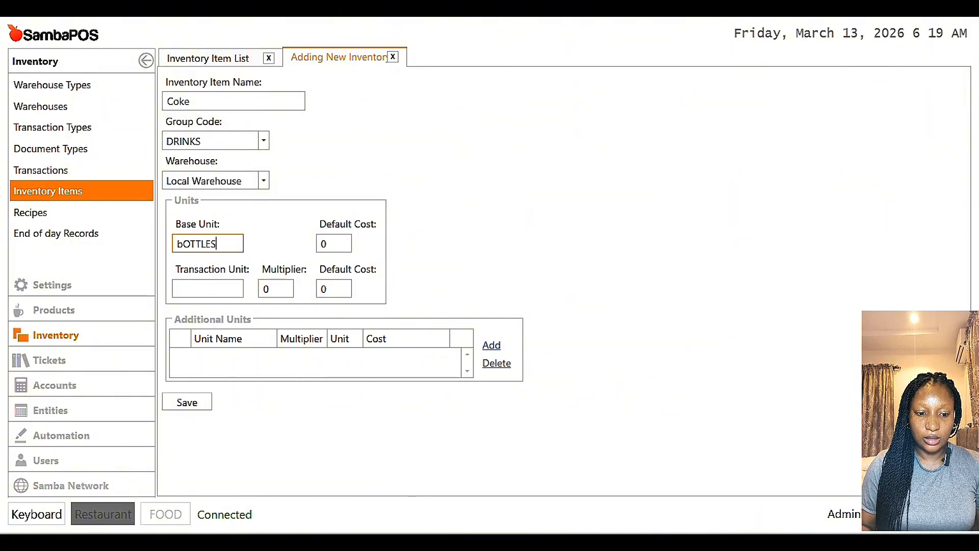
pyautogui.hotkey('ctrl', 'a')
pyautogui.write('Bottles')
# - Set the transaction unit to bottle and correct the base unit to the singular Bottle
pyautogui.click(234, 291)
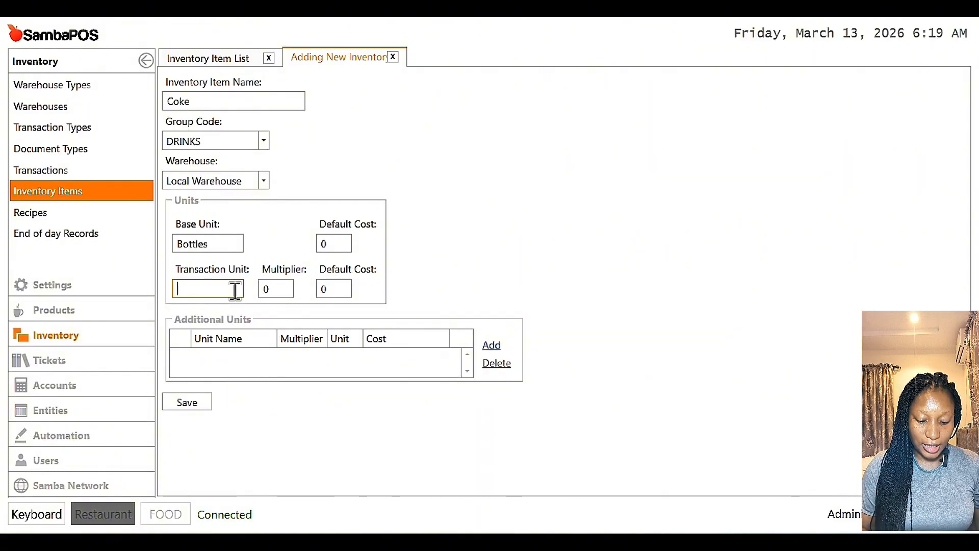
pyautogui.write('boot')
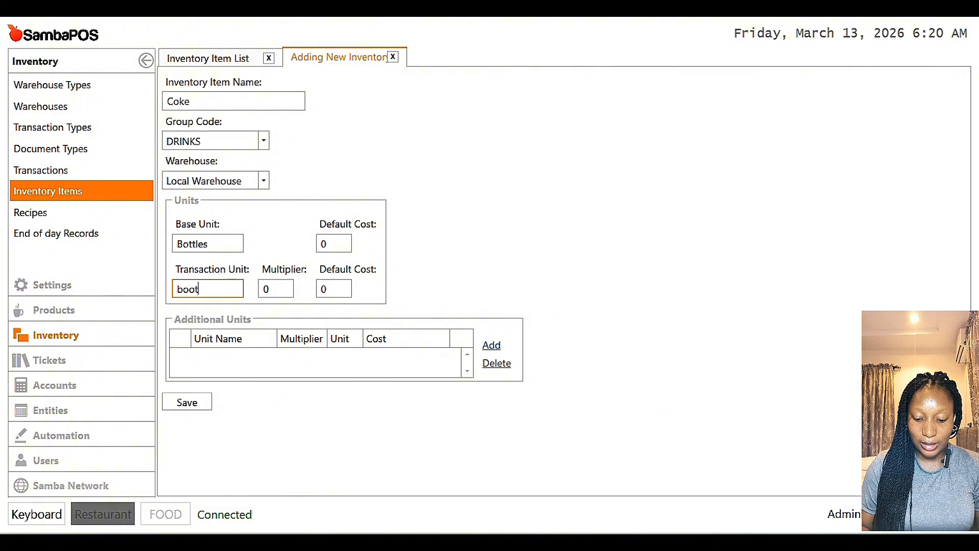
pyautogui.write('le')
pyautogui.press('BackSpace')
pyautogui.press('BackSpace')
pyautogui.press('BackSpace')
pyautogui.press('BackSpace')
pyautogui.press('BackSpace')
pyautogui.press('BackSpace')
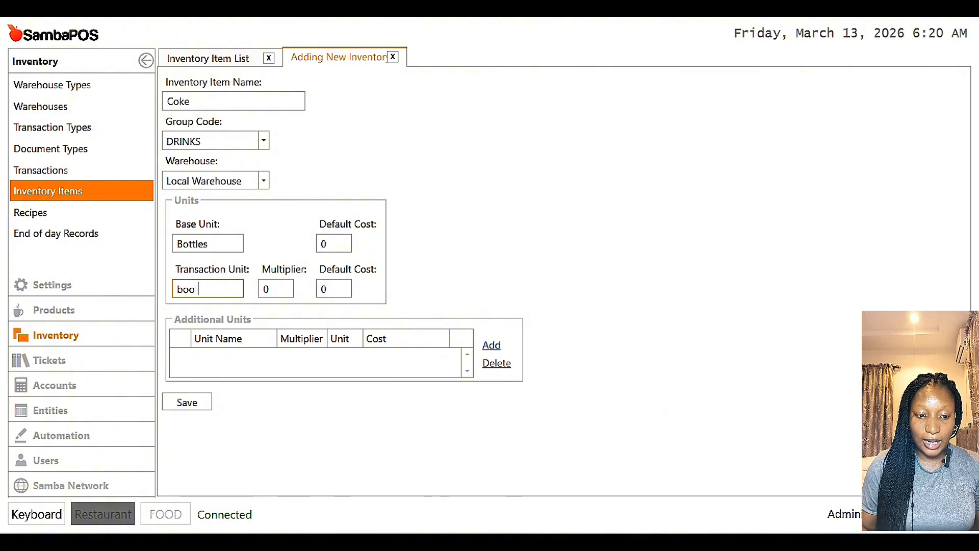
pyautogui.write('bottl')
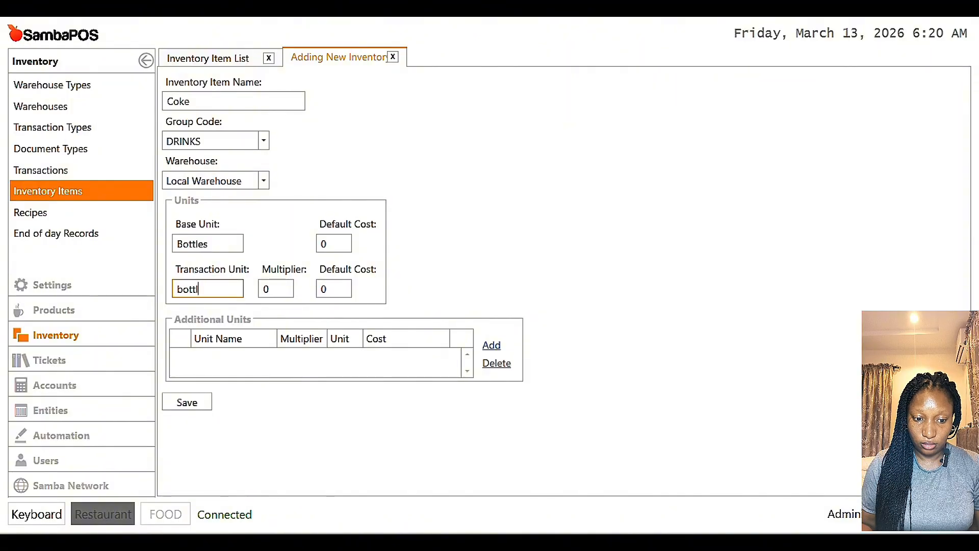
pyautogui.write('e')
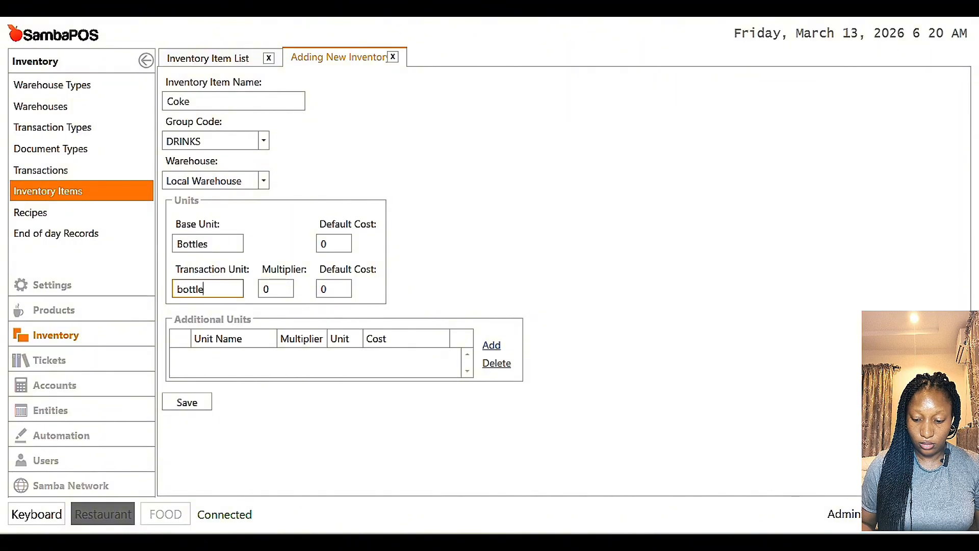
pyautogui.click(215, 240)
pyautogui.press('BackSpace')
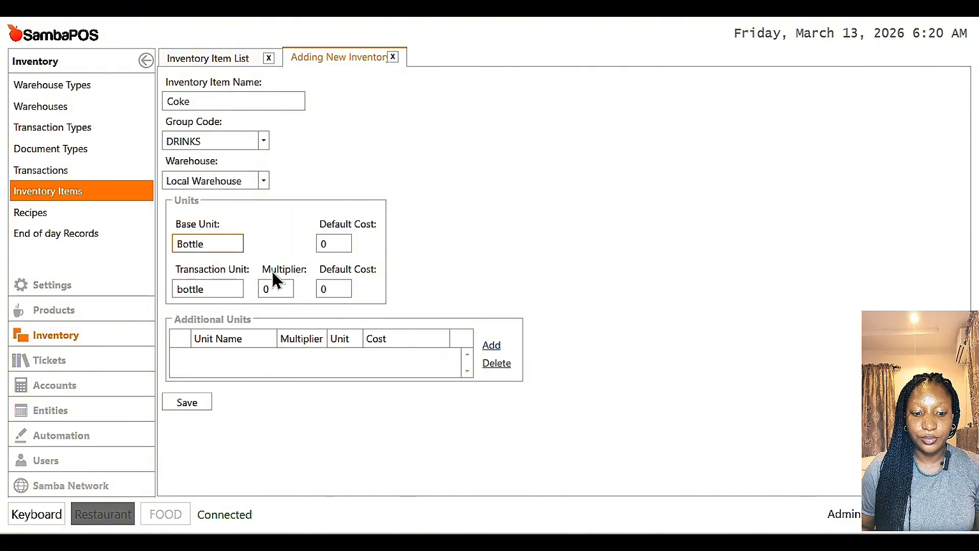
pyautogui.click(274, 290)
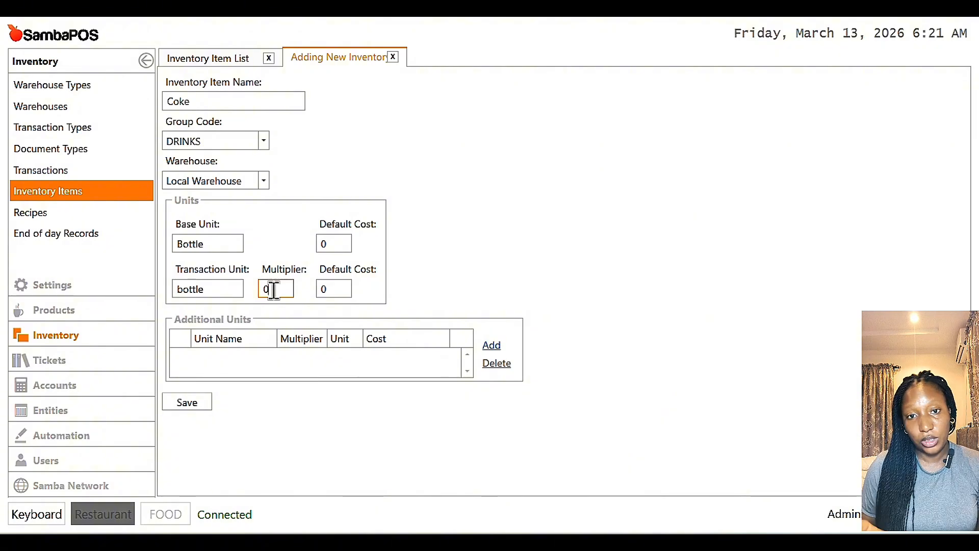
pyautogui.click(347, 247)
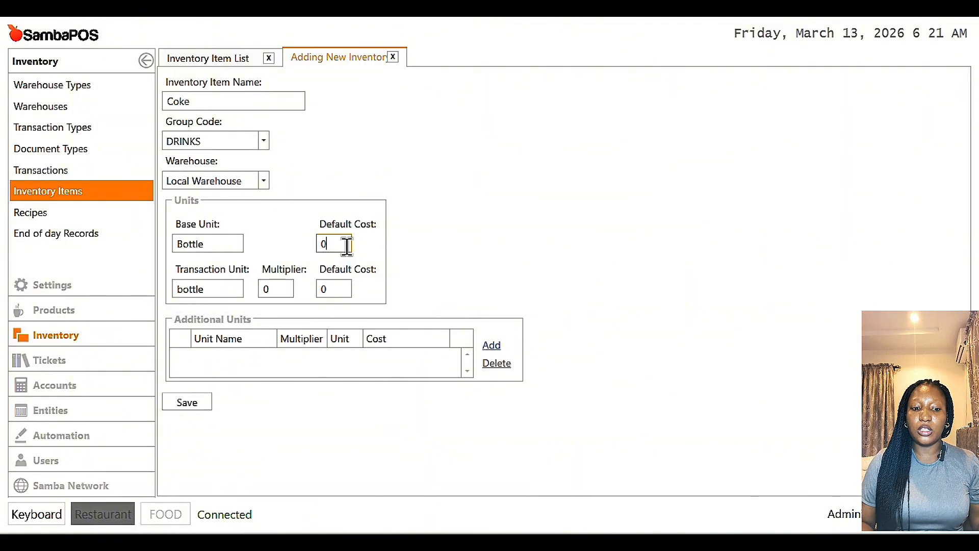
pyautogui.click(347, 290)
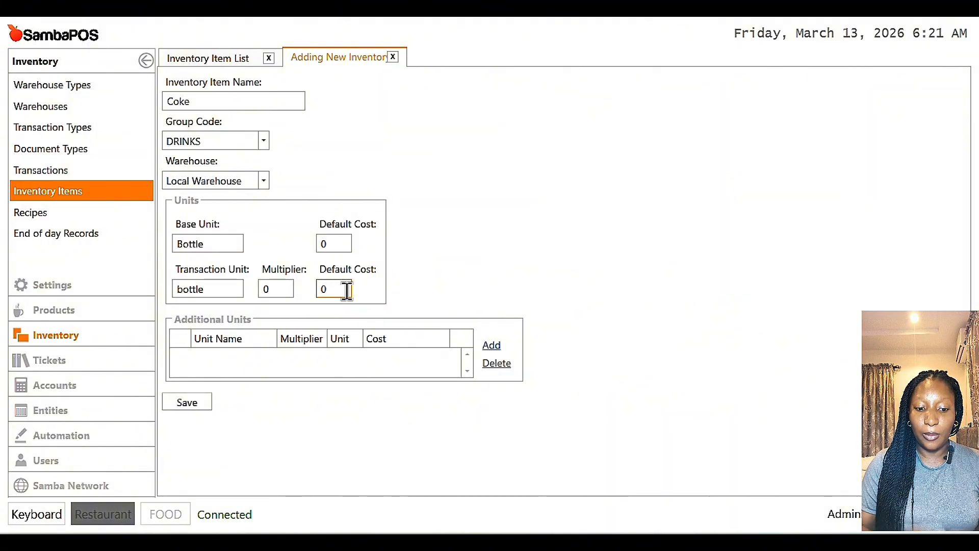
# - Add an additional unit named Packs with a multiplier of 12 and save the Coke inventory item
pyautogui.click(491, 348)
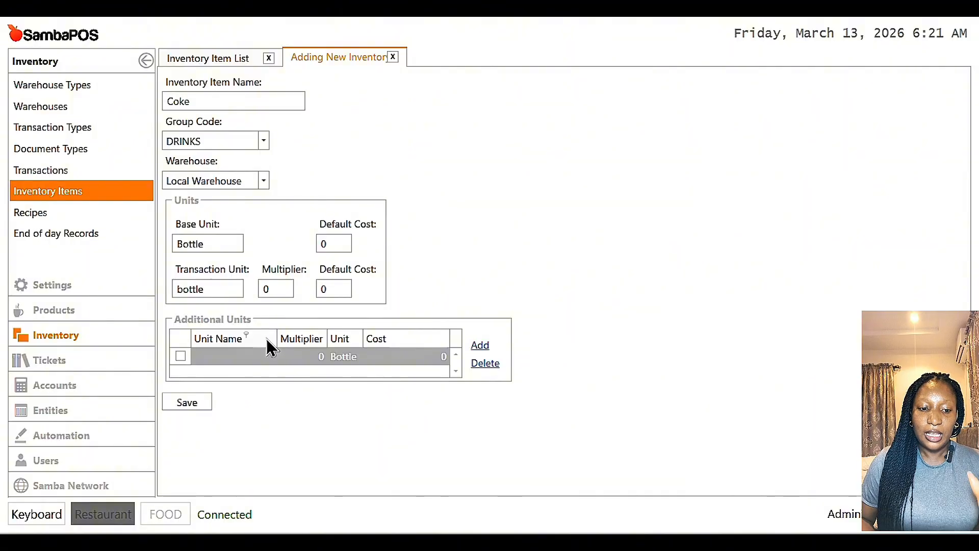
pyautogui.click(254, 357)
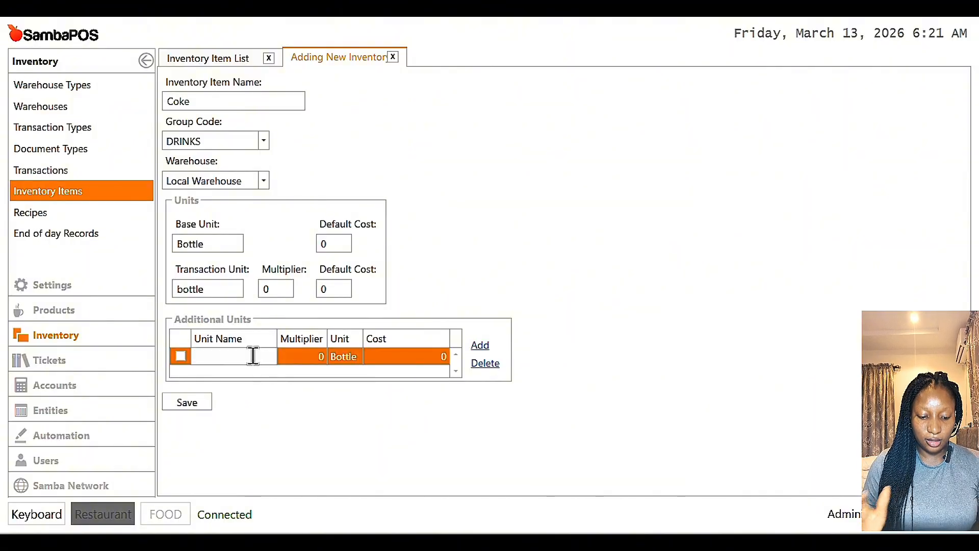
pyautogui.write('Pck')
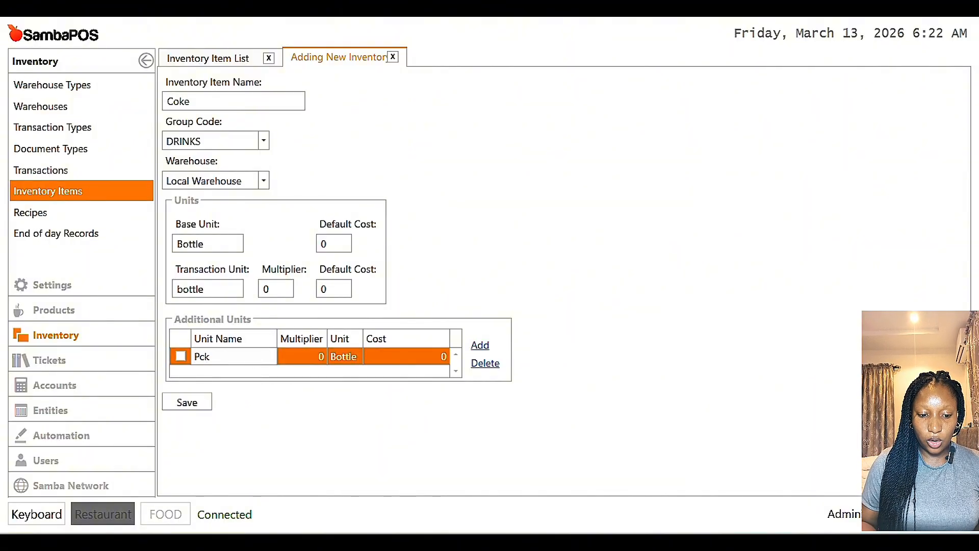
pyautogui.press('BackSpace')
pyautogui.press('BackSpace')
pyautogui.write('acks')
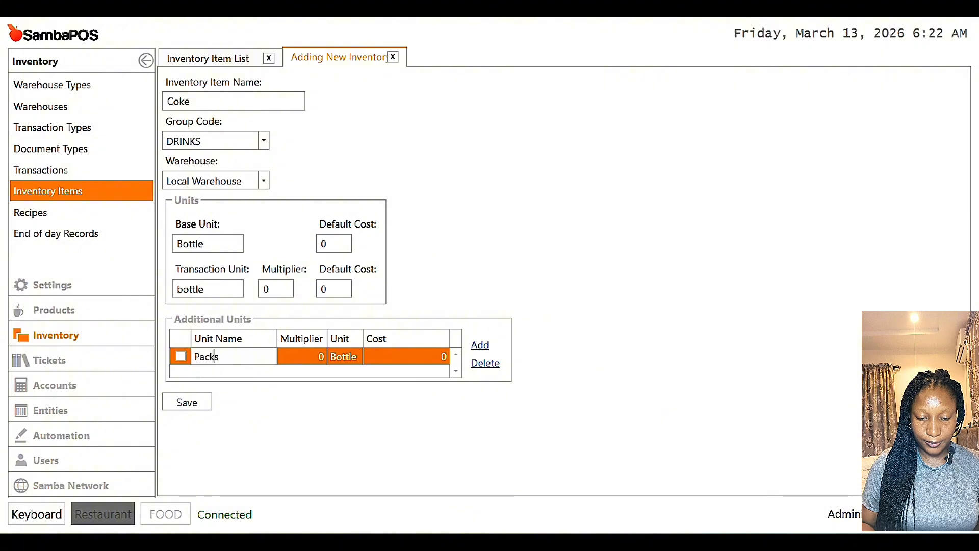
pyautogui.click(305, 356)
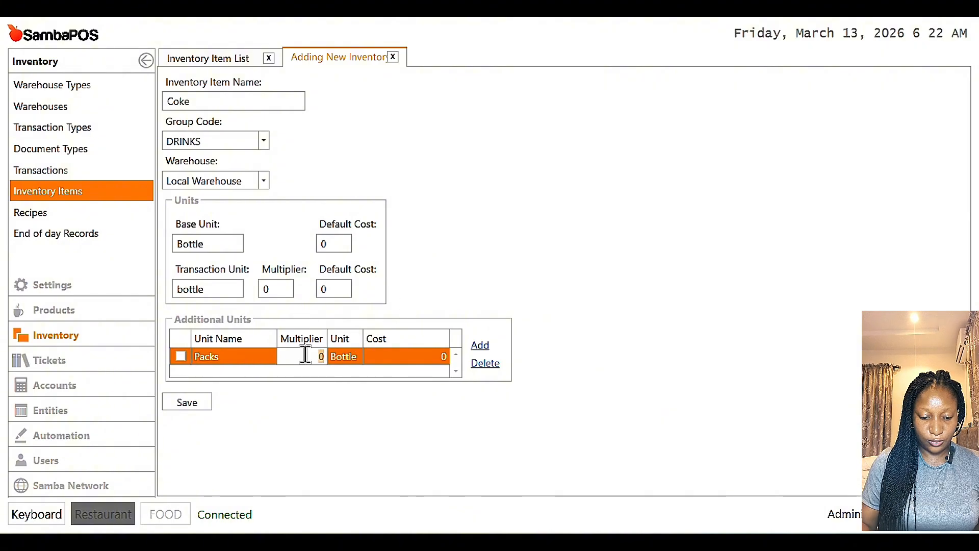
pyautogui.write('12')
pyautogui.click(406, 356)
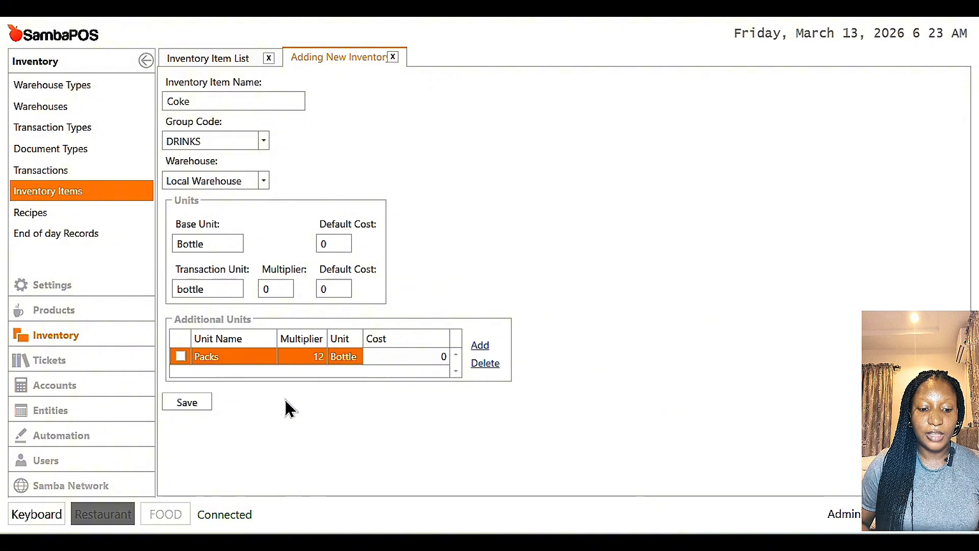
pyautogui.click(185, 403)
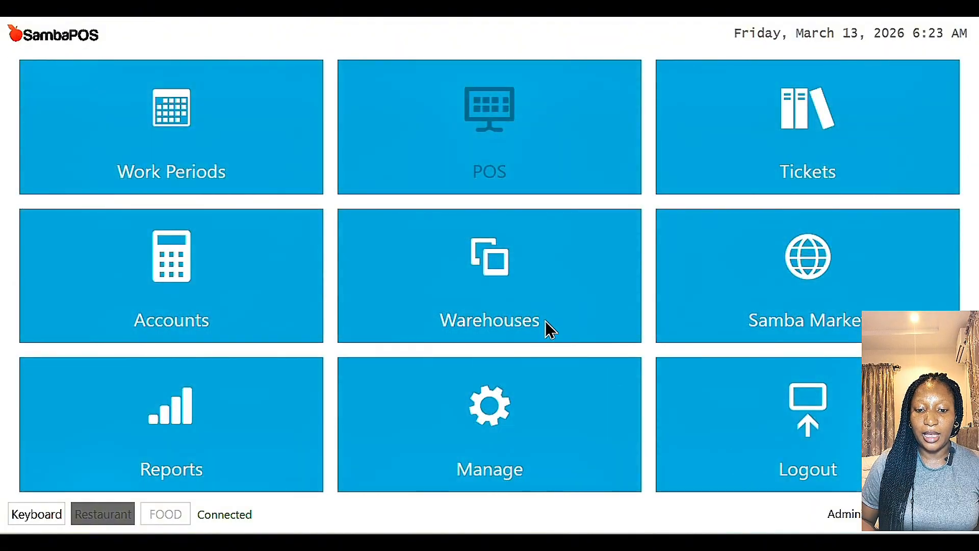
# - Check the warehouses screen and return to the inventory item list in the management section
pyautogui.click(514, 282)
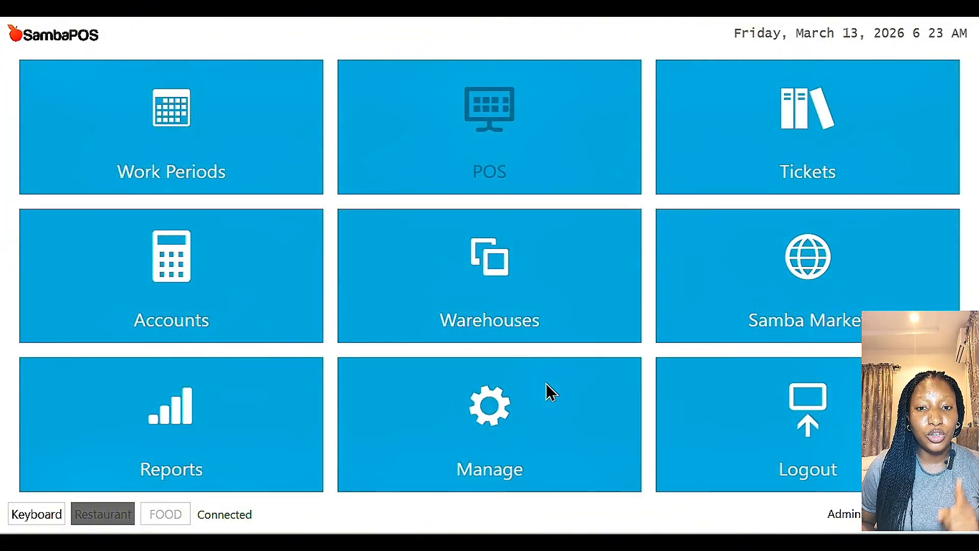
pyautogui.click(546, 384)
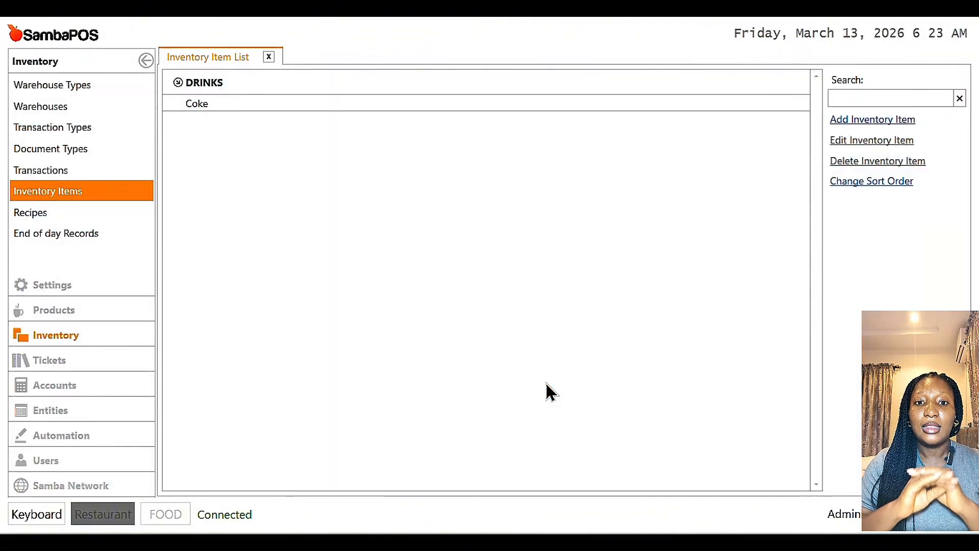